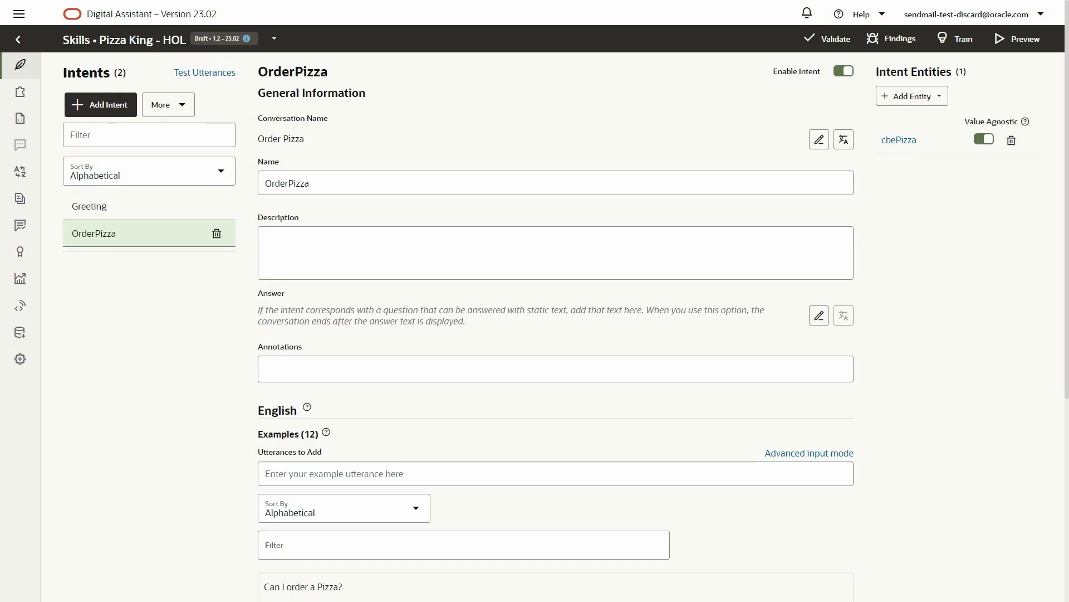
Create a flow named GreetingFlow in the Flow Designer and map it to the Greeting intent
click(20, 116)
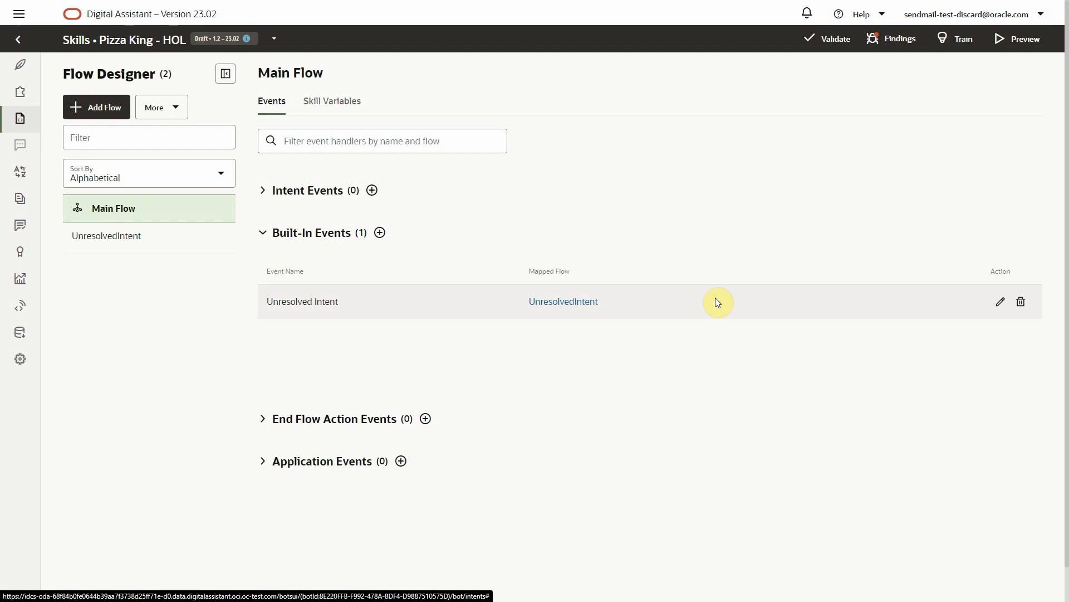
click(104, 109)
text(GreetingFlow)
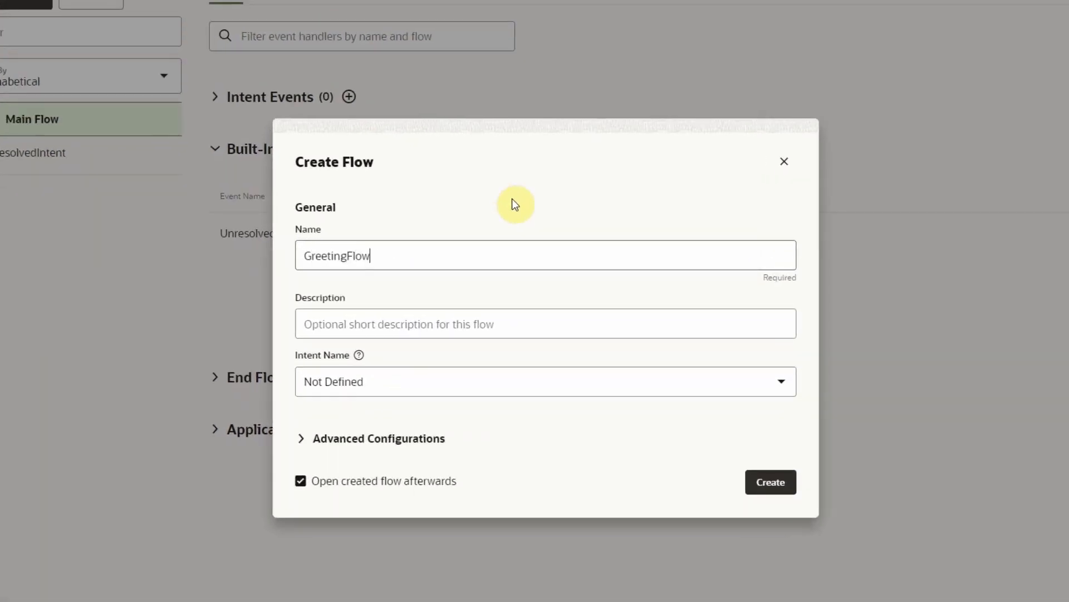
click(702, 375)
click(483, 454)
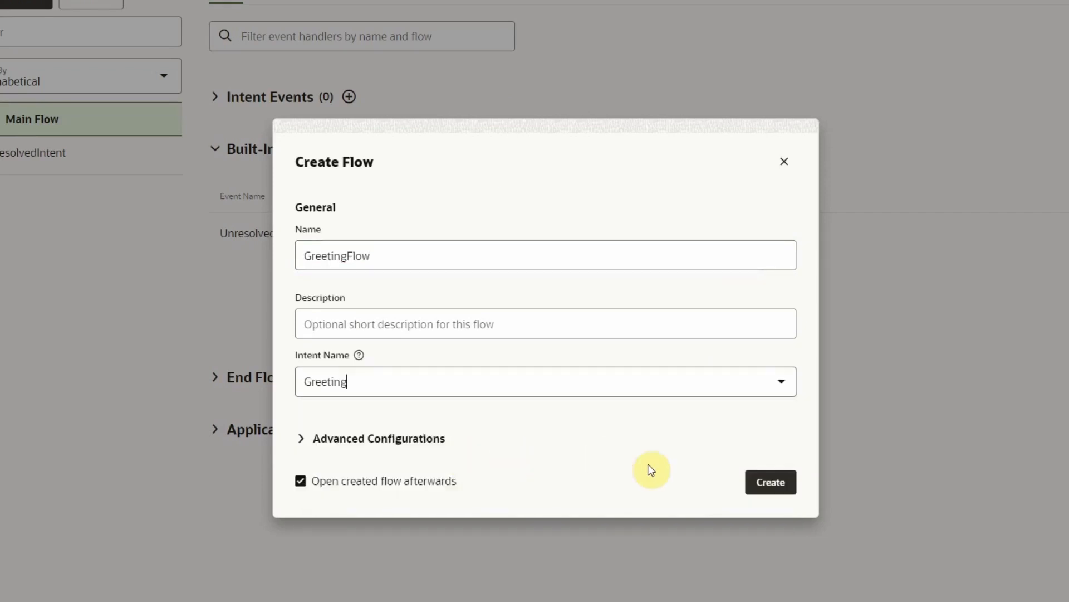
click(750, 495)
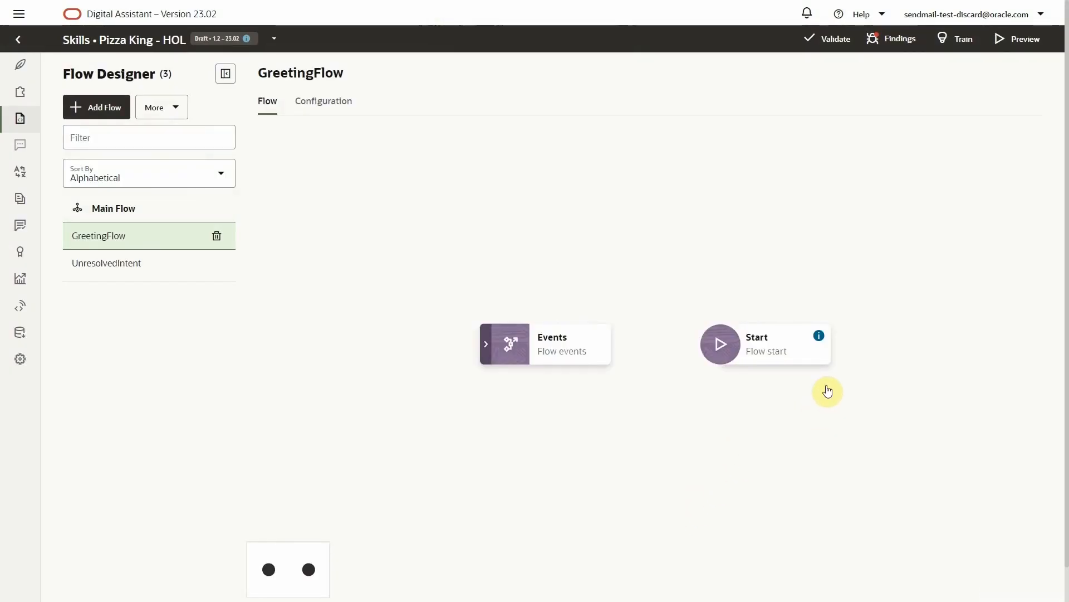
Add a Send Message state named "greeting" after the start of GreetingFlow
mouse_move(823, 359)
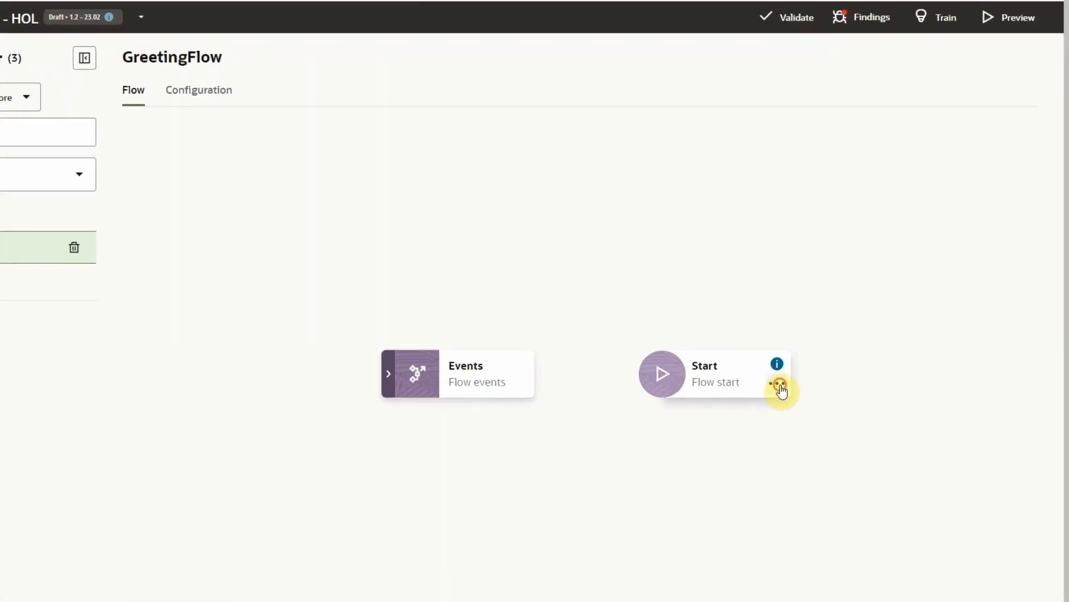
click(782, 390)
click(830, 415)
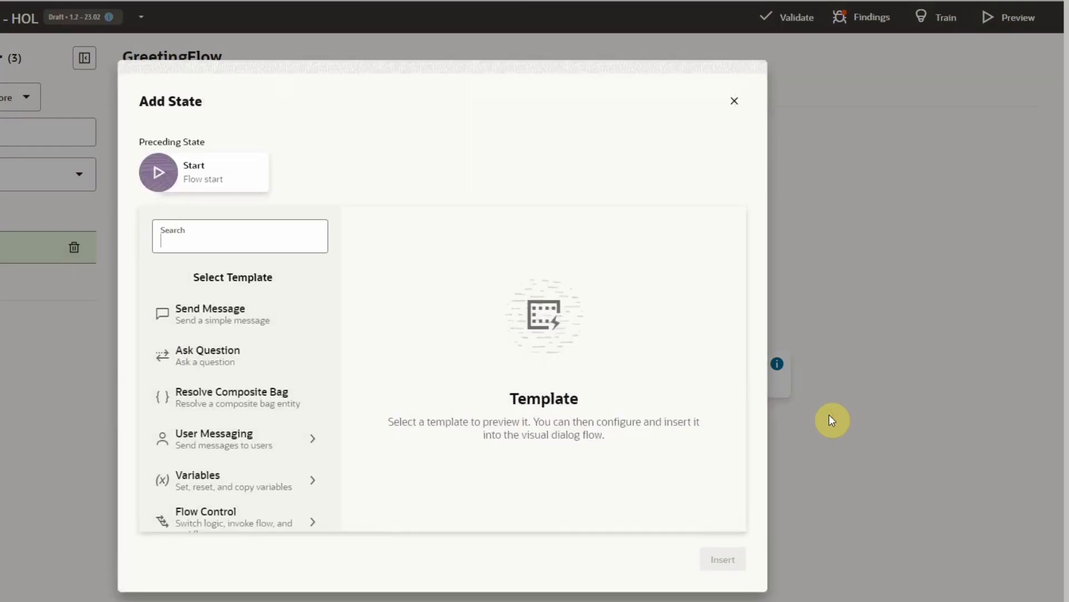
scroll(283, 340, down, 3)
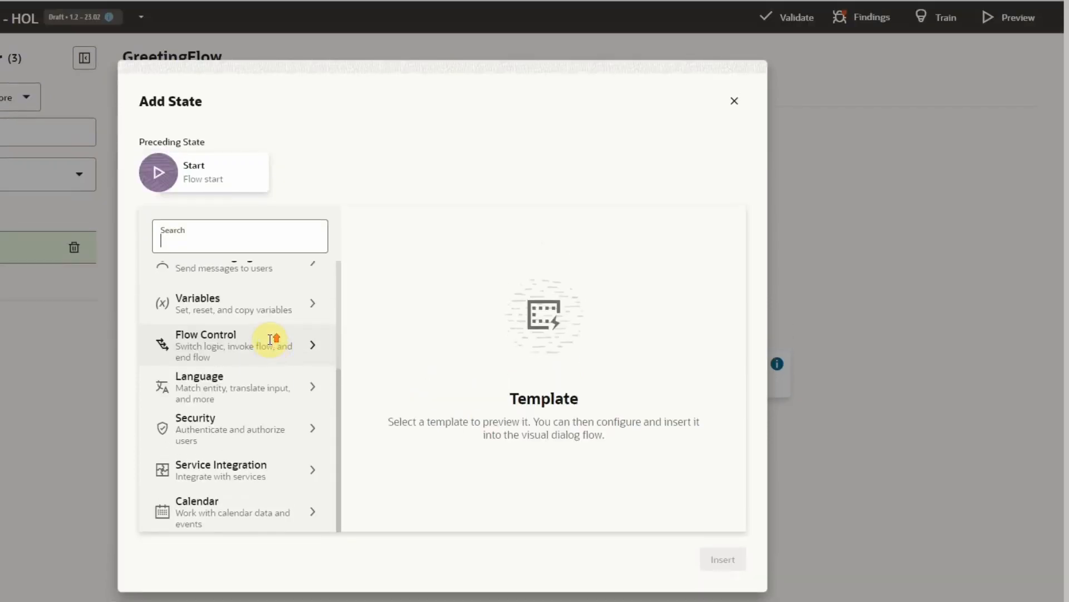
scroll(264, 331, up, 3)
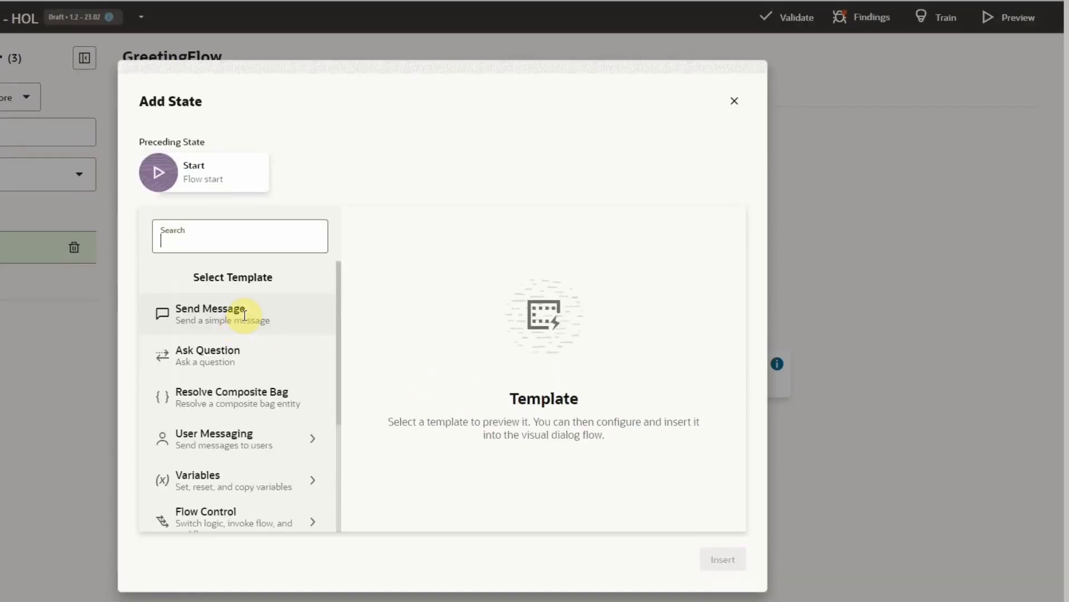
click(244, 316)
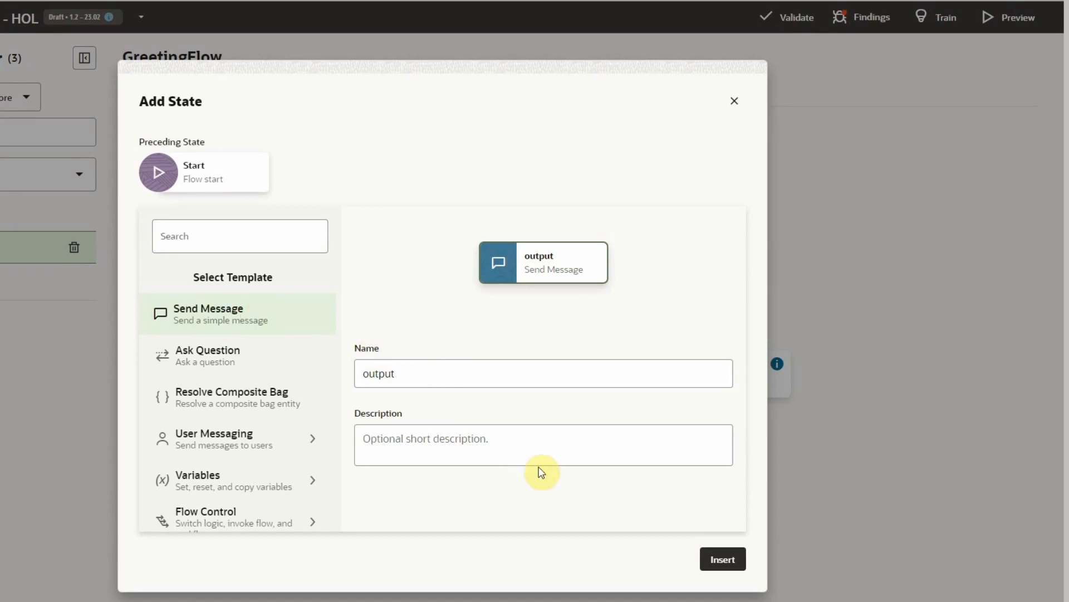
double_click(405, 371)
text(greeting)
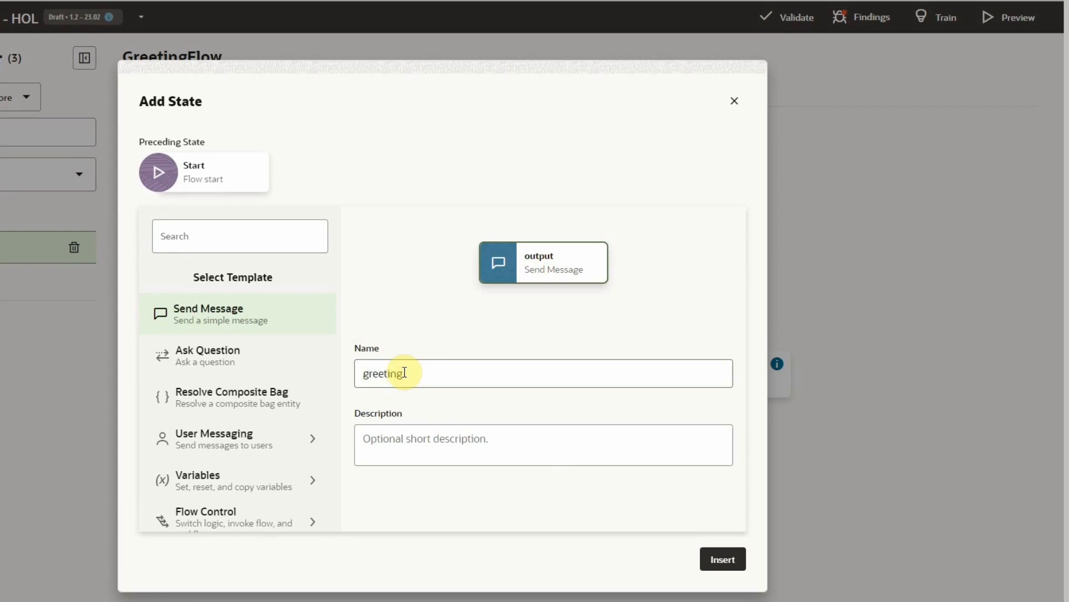
click(716, 562)
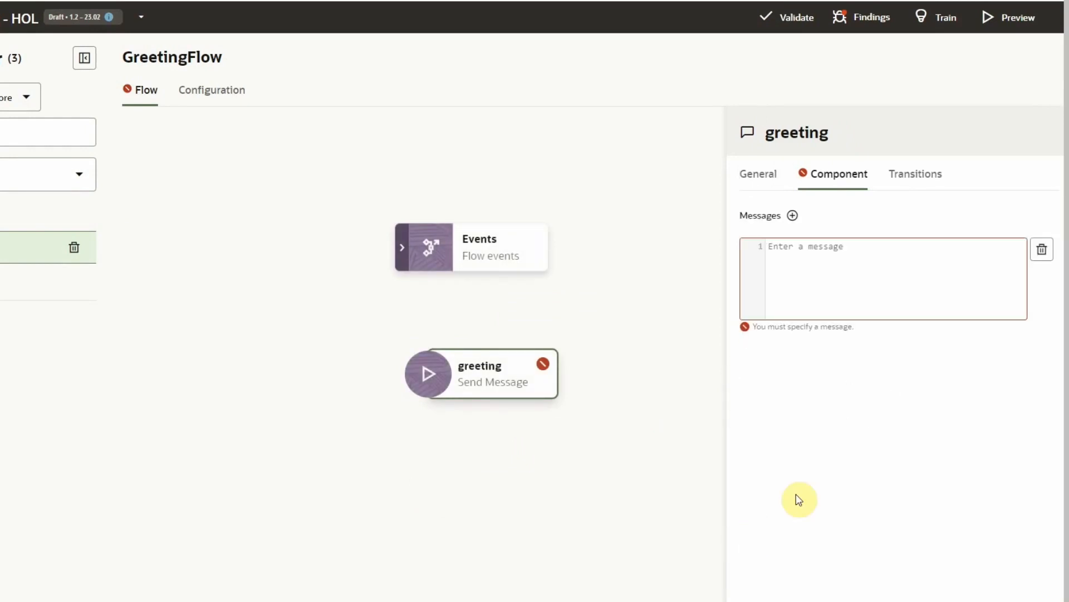
Set the greeting state's message to "Hello there, ready to order a pizza?"
text(Hello th)
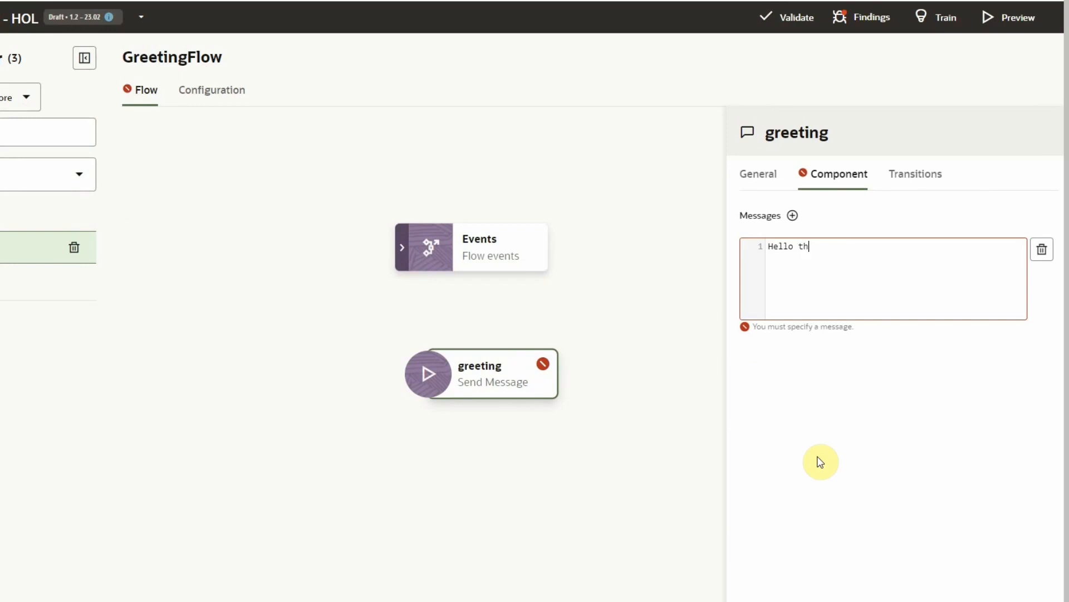
text(ere, ready to order a pizza?)
click(673, 463)
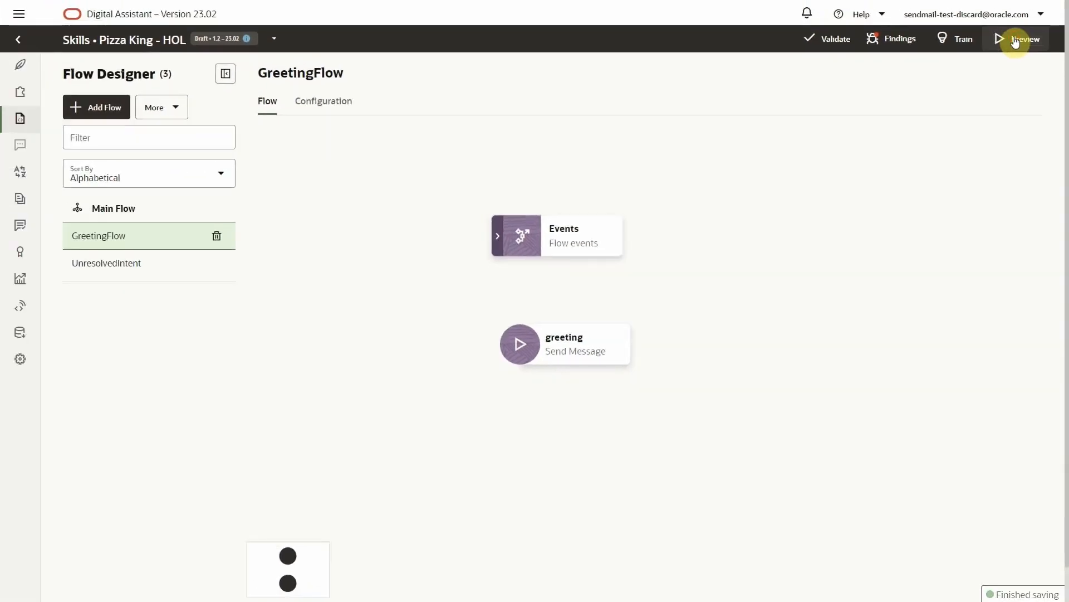
Test the skill in the Conversation Tester by sending the message "Hi"
click(1014, 40)
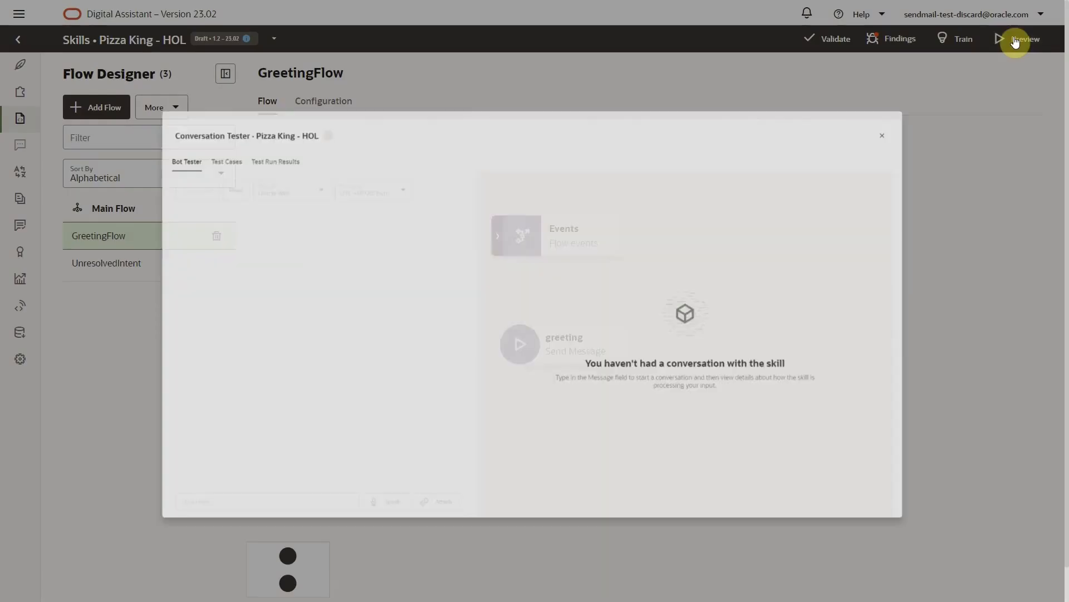
click(231, 580)
text(Hi)
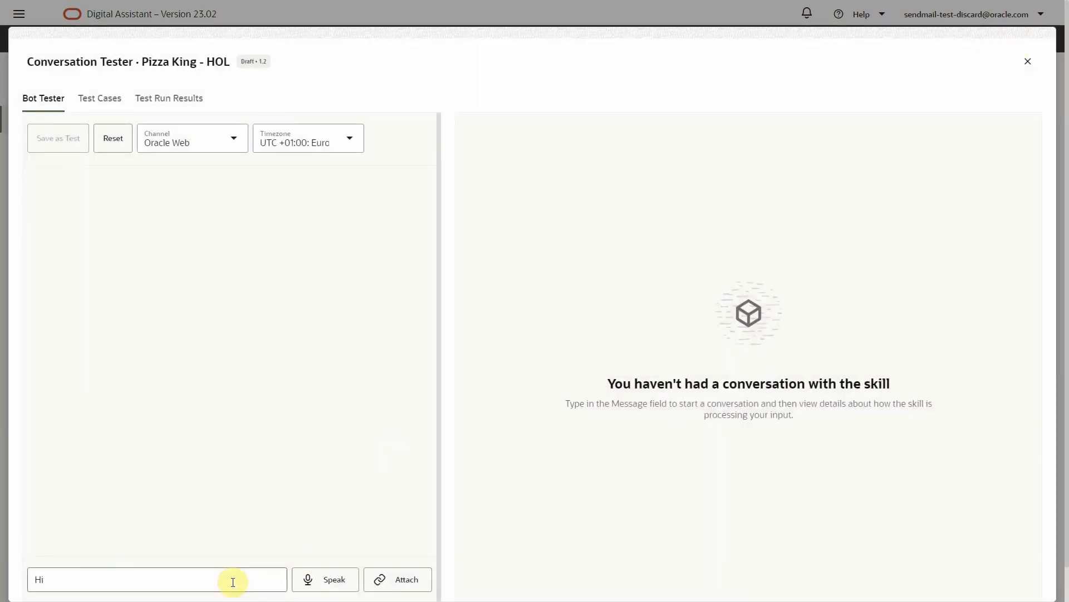
key(Return)
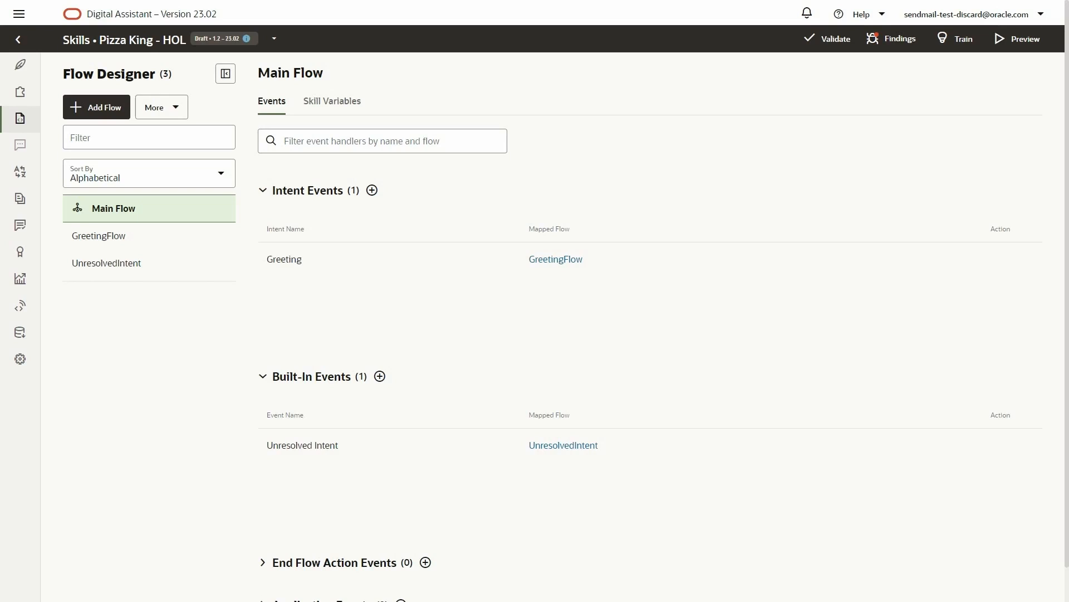
Create a flow named OrderPizza and map it to the OrderPizza intent
click(90, 107)
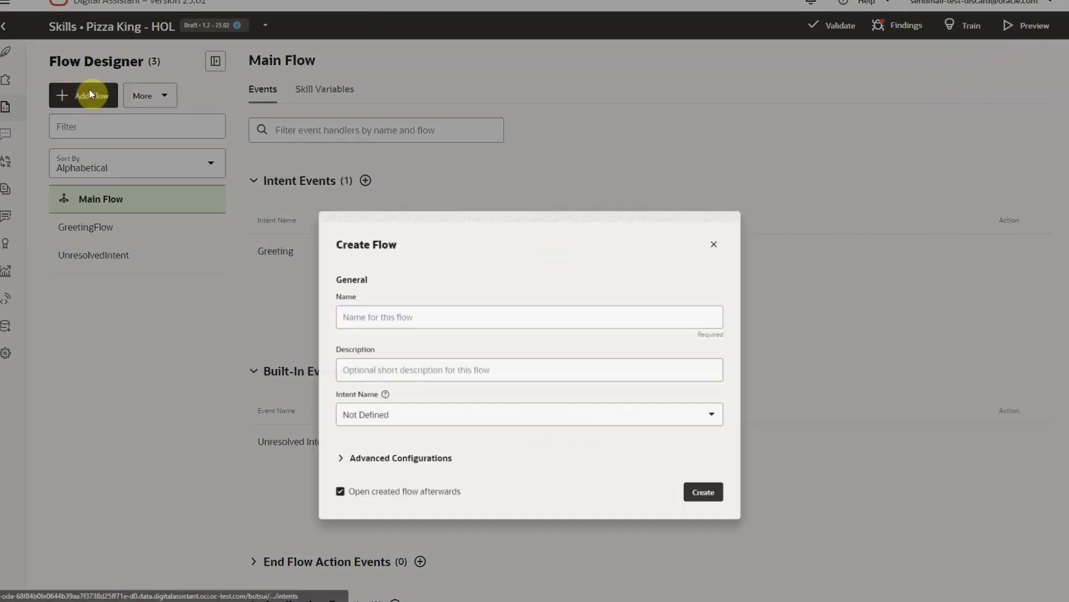
text(OrderPizza)
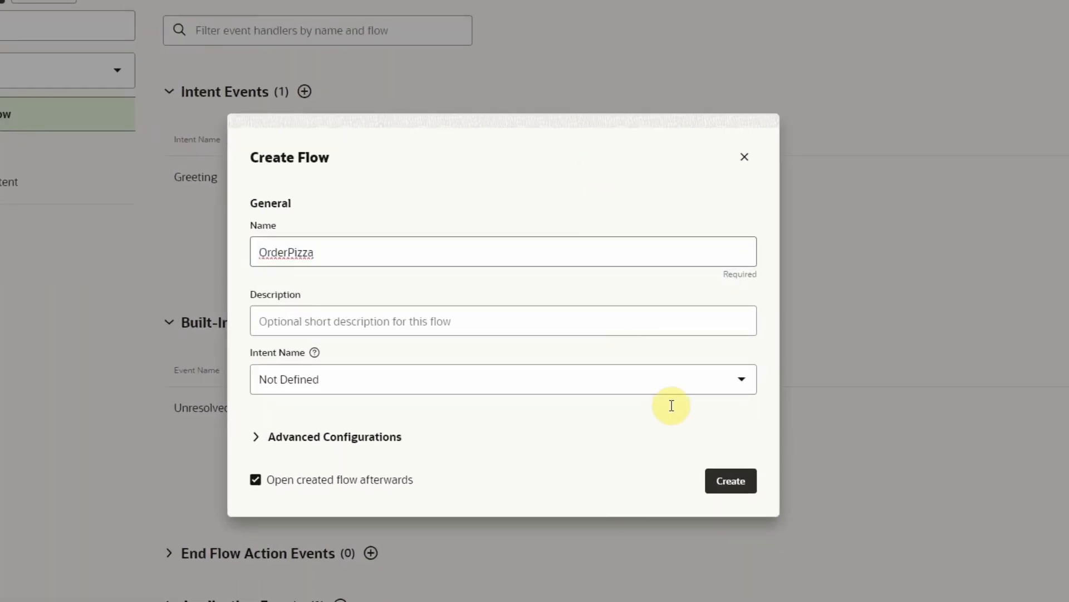
click(671, 382)
click(614, 446)
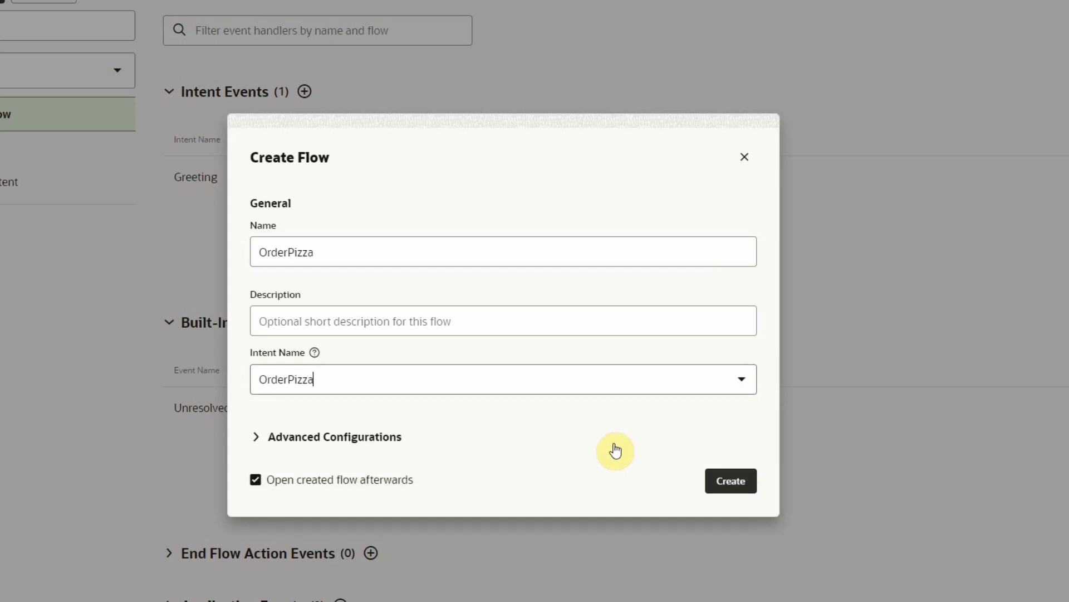
click(709, 477)
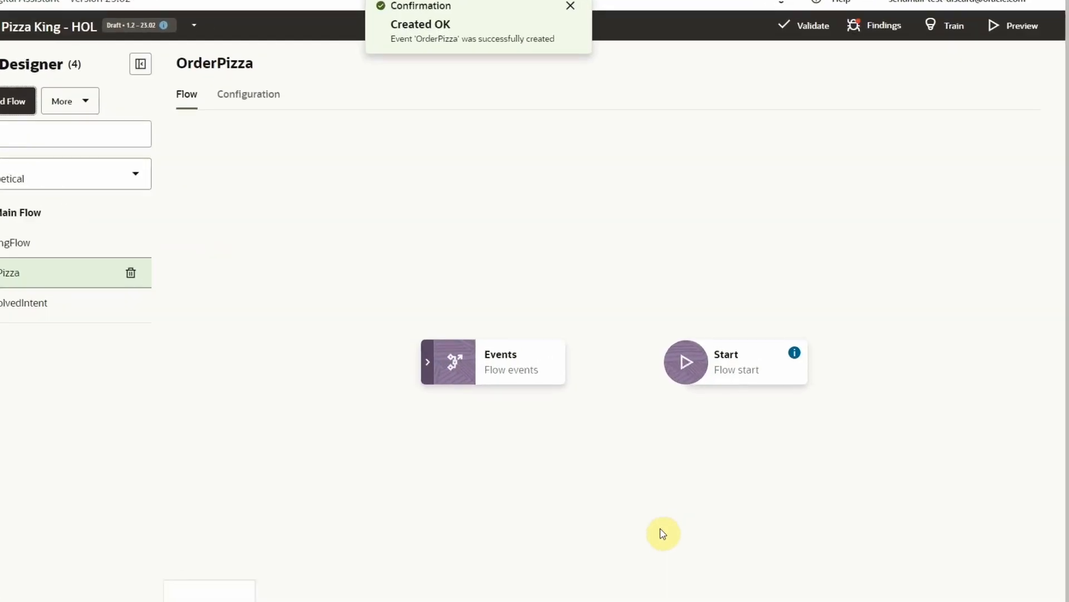
Add a Send Message state named "start" at the beginning of the OrderPizza flow
click(777, 384)
click(802, 418)
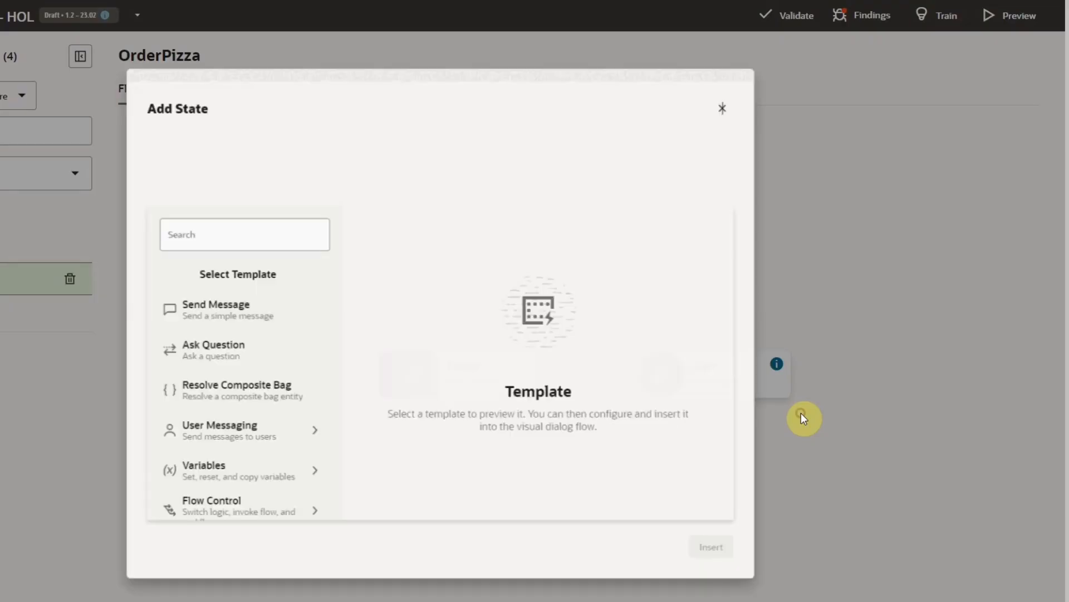
click(234, 310)
double_click(370, 371)
text(start)
click(711, 558)
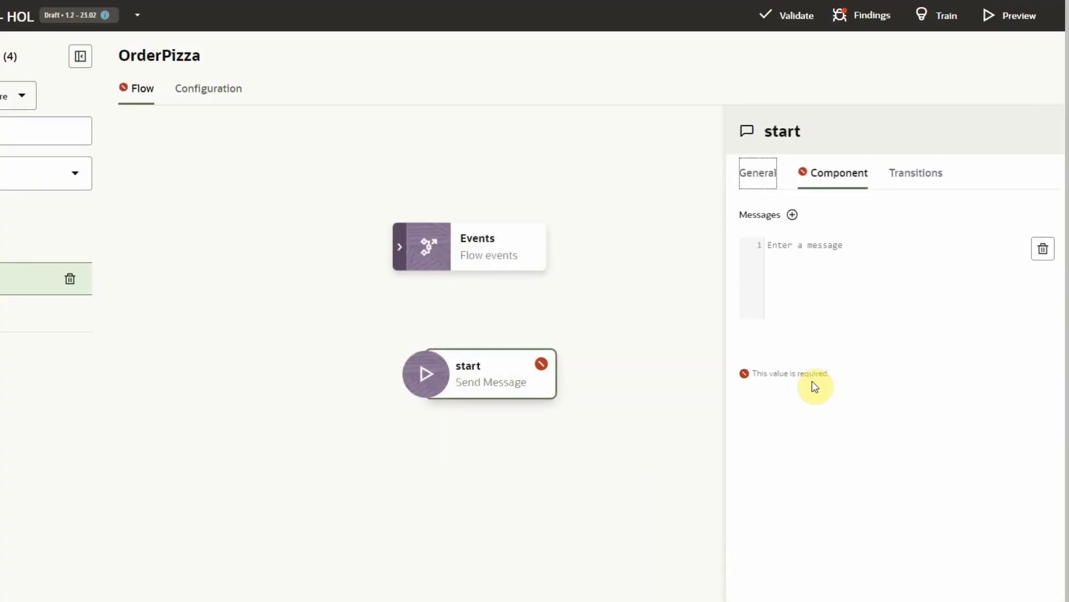
Set the start state's message to "Ok, lets get your order started!"
click(802, 253)
text(Ok, lets get your order started)
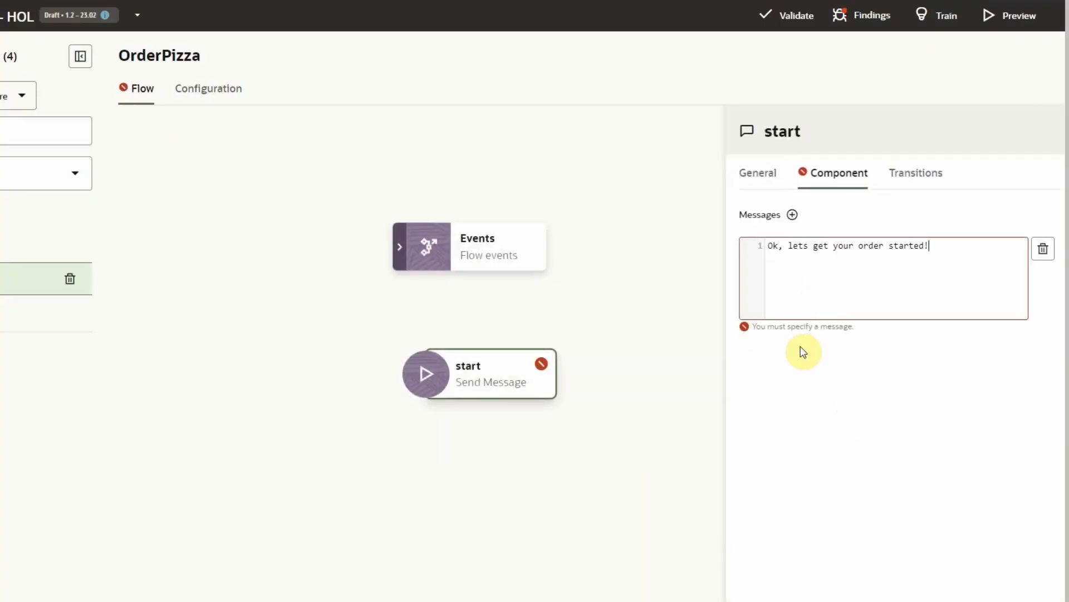
click(802, 351)
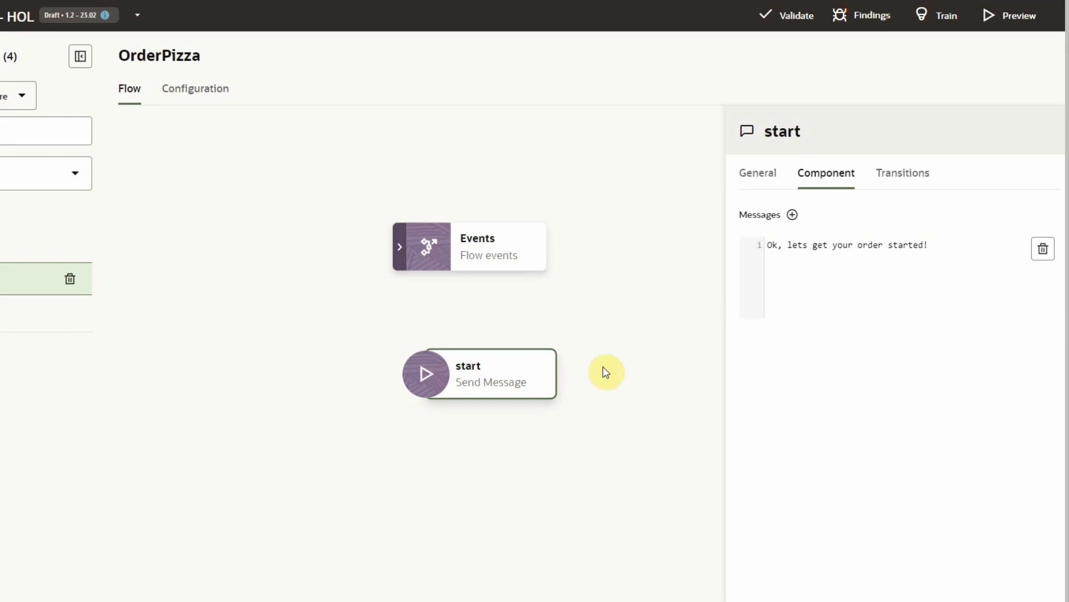
click(585, 372)
Add a Resolve Composite Bag state named resolveBag after the start state
click(541, 383)
click(578, 446)
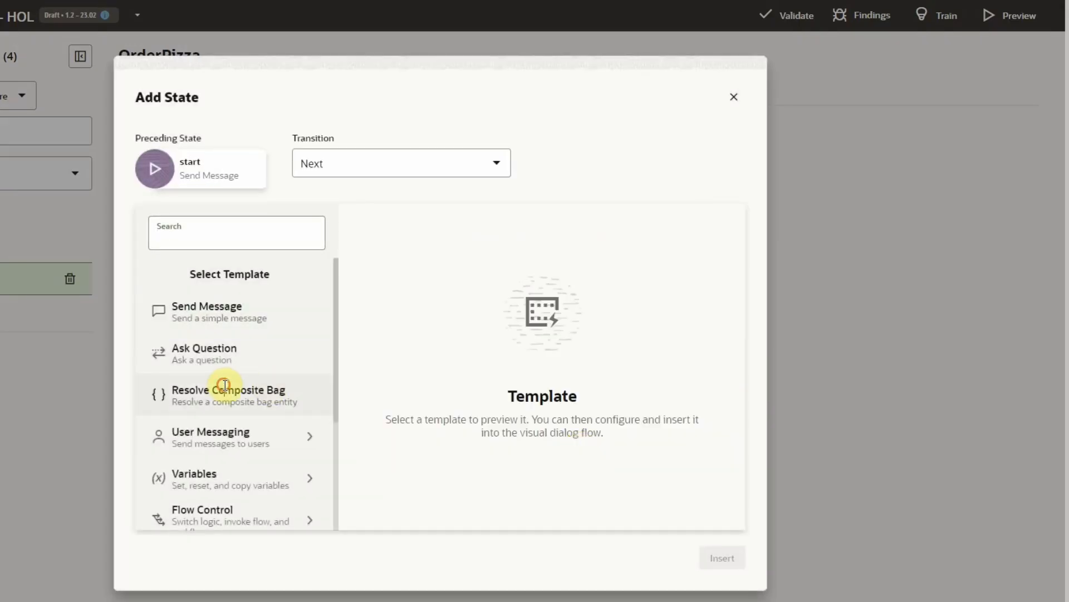
click(225, 387)
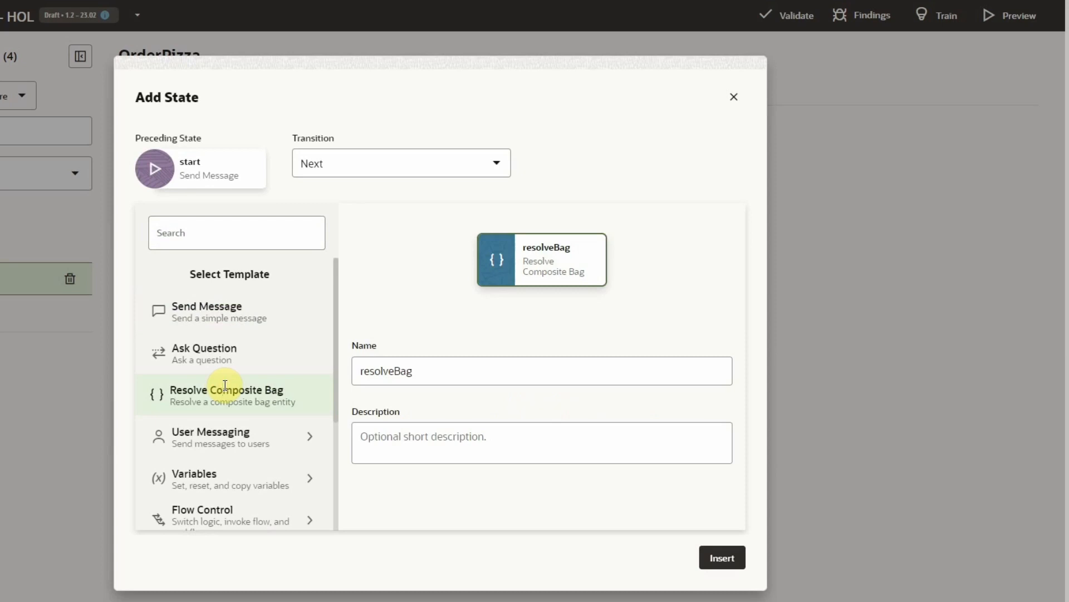
click(718, 559)
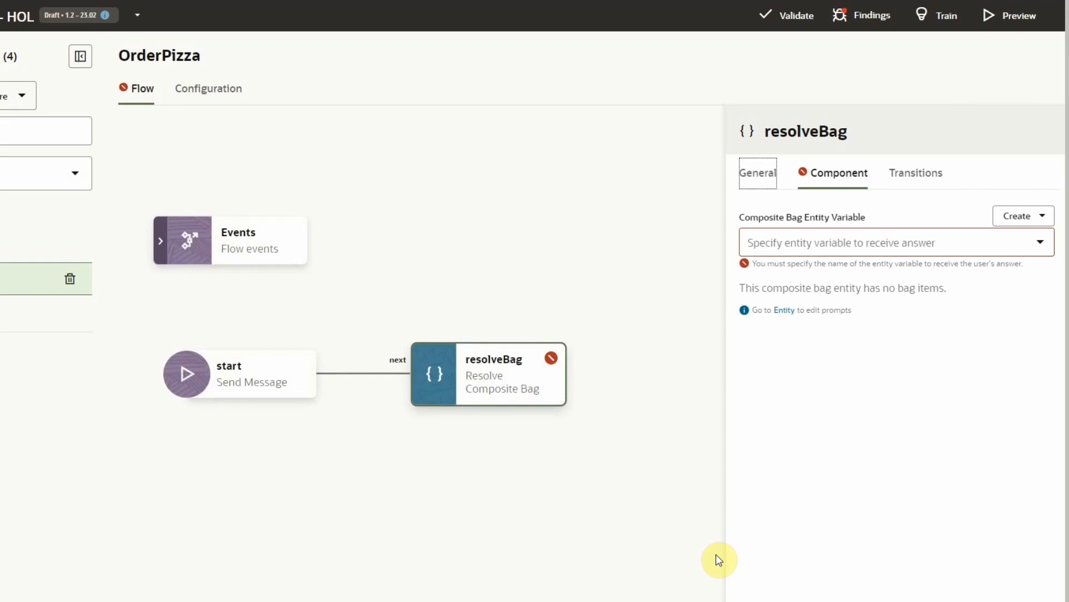
Create a flow scope entity variable "pizza" based on cbePizza as the composite bag entity variable of resolveBag
click(1046, 245)
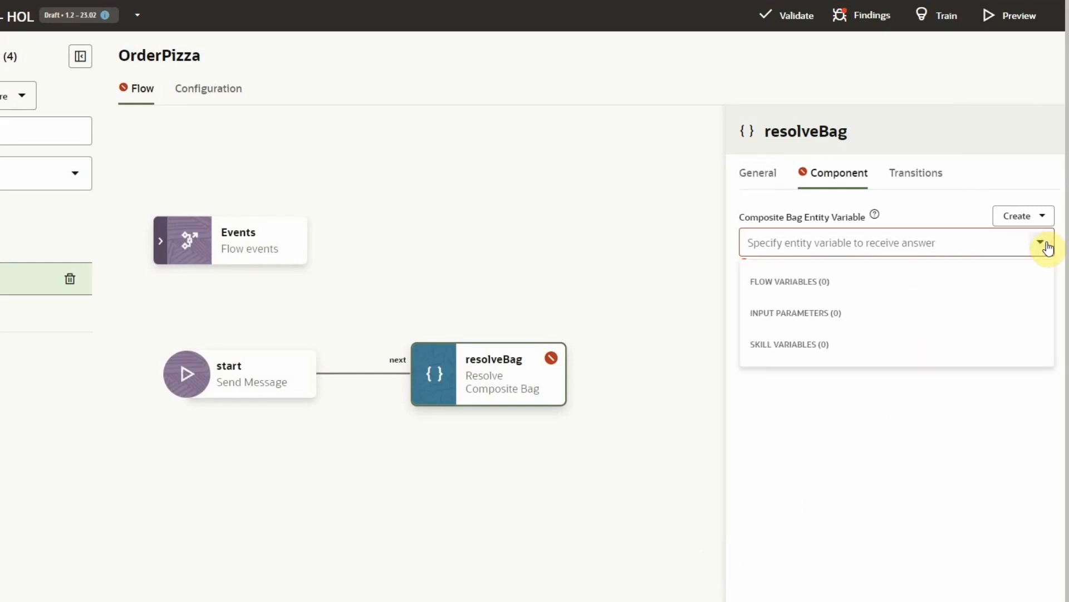
click(1046, 245)
click(1042, 220)
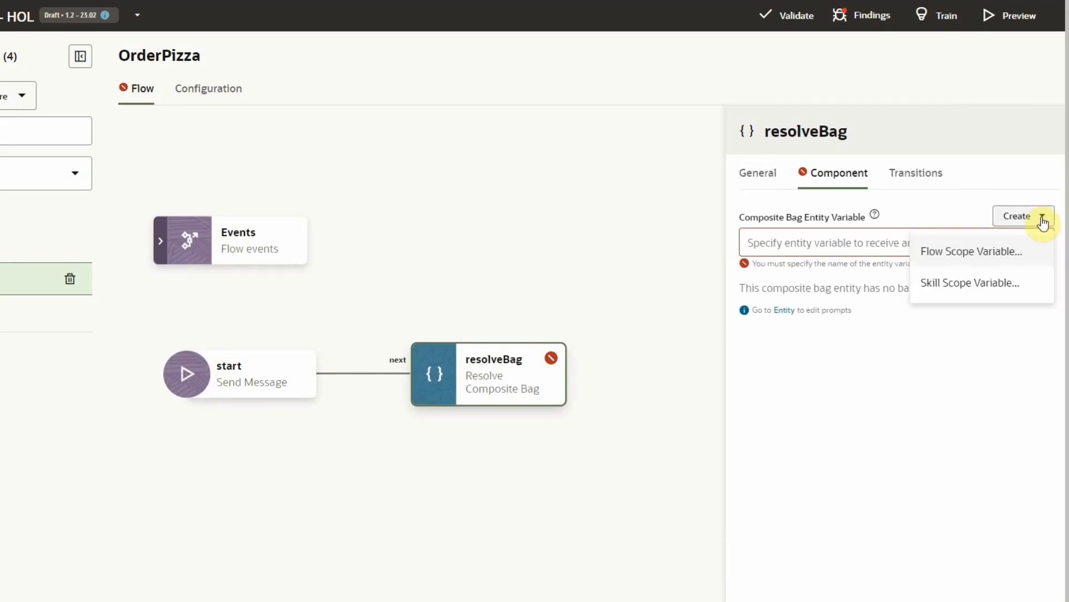
click(1020, 254)
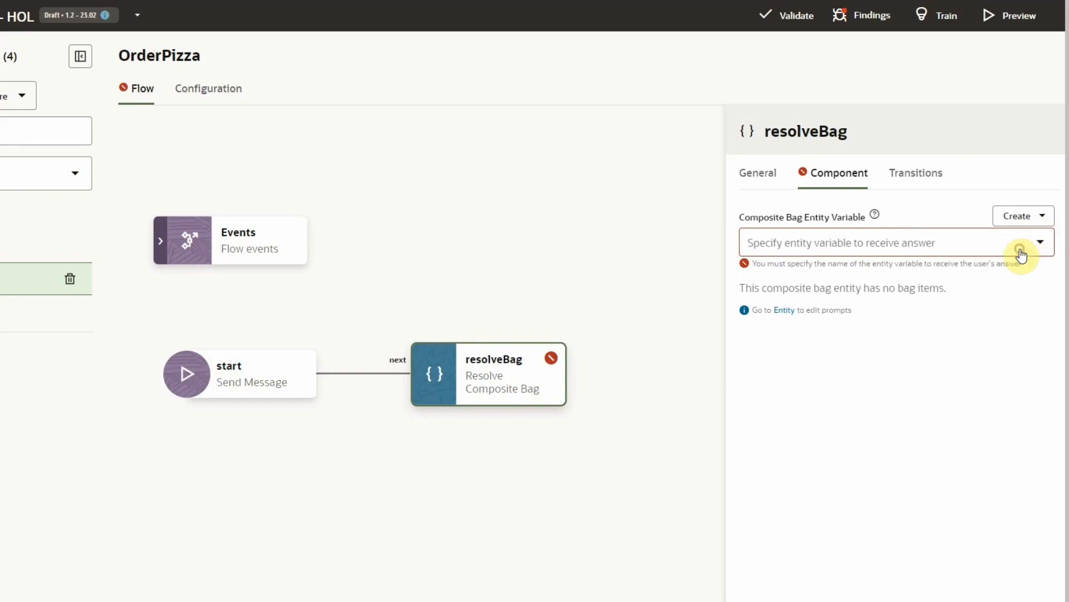
text(pizza)
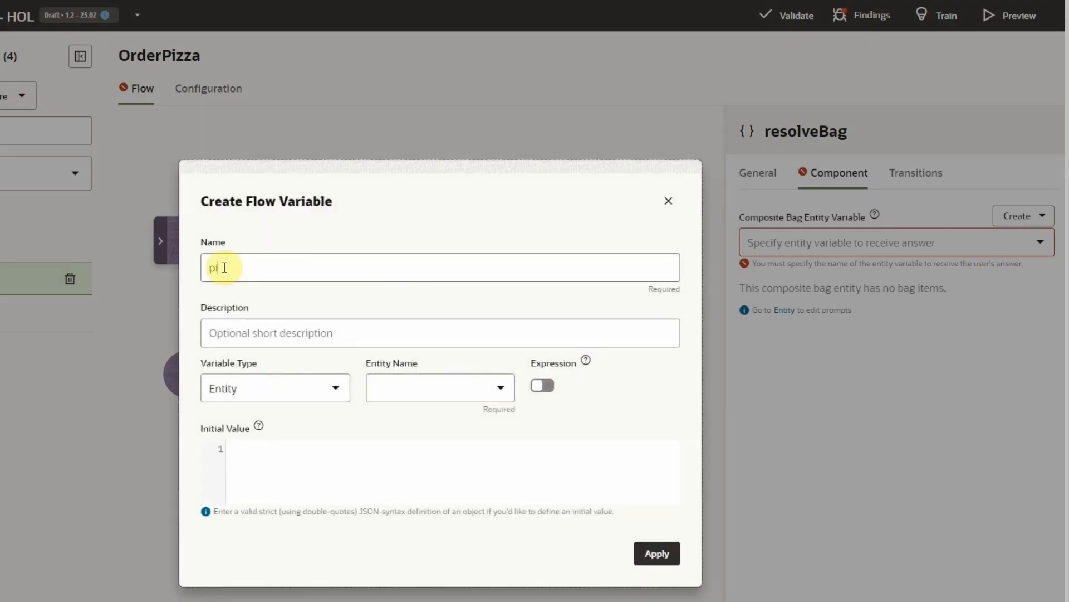
click(500, 388)
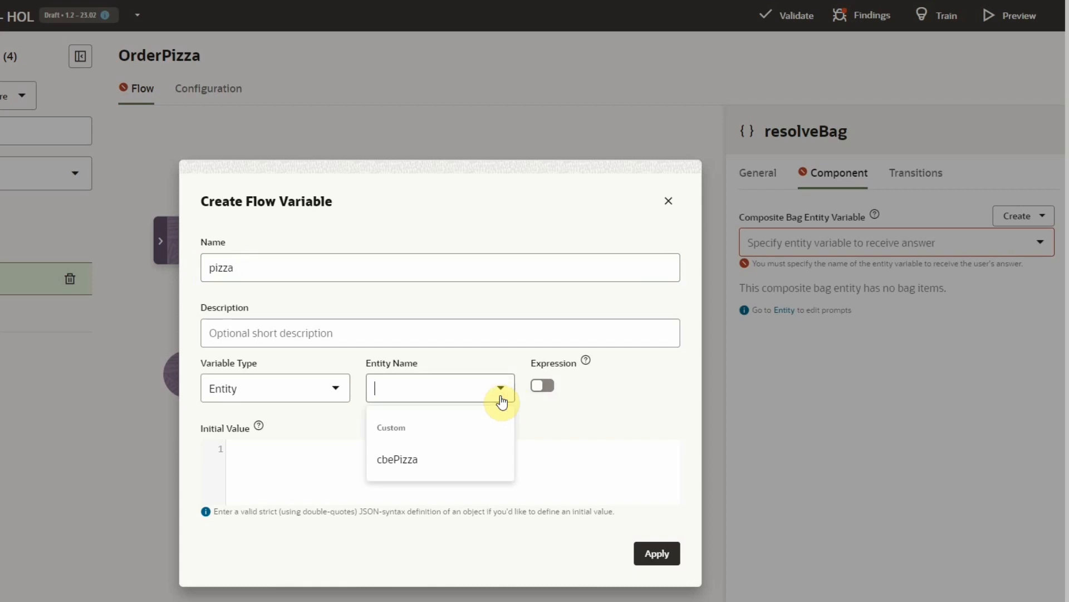
click(444, 461)
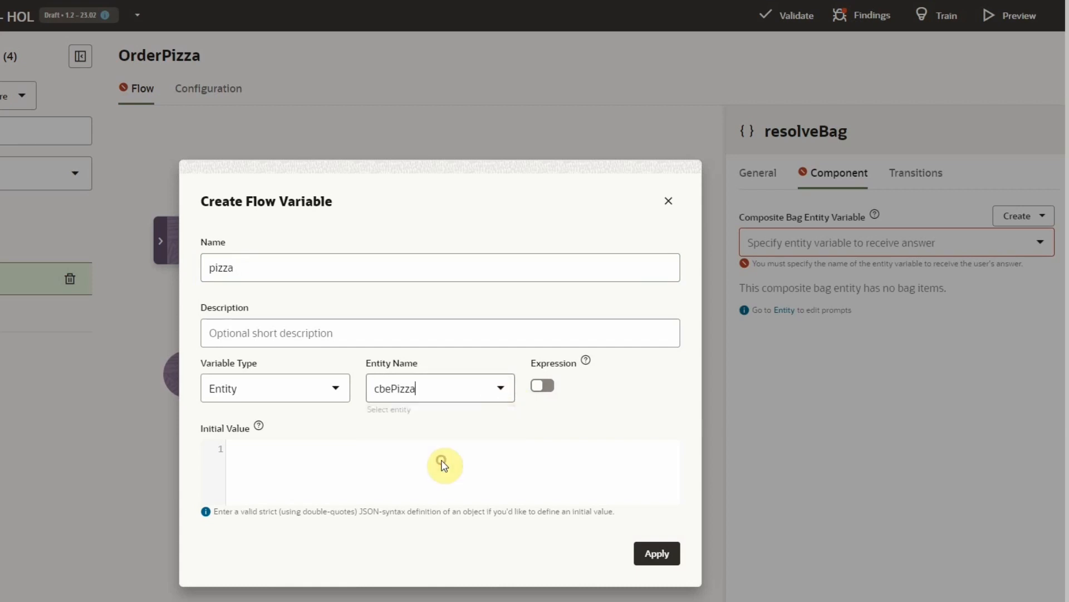
click(642, 555)
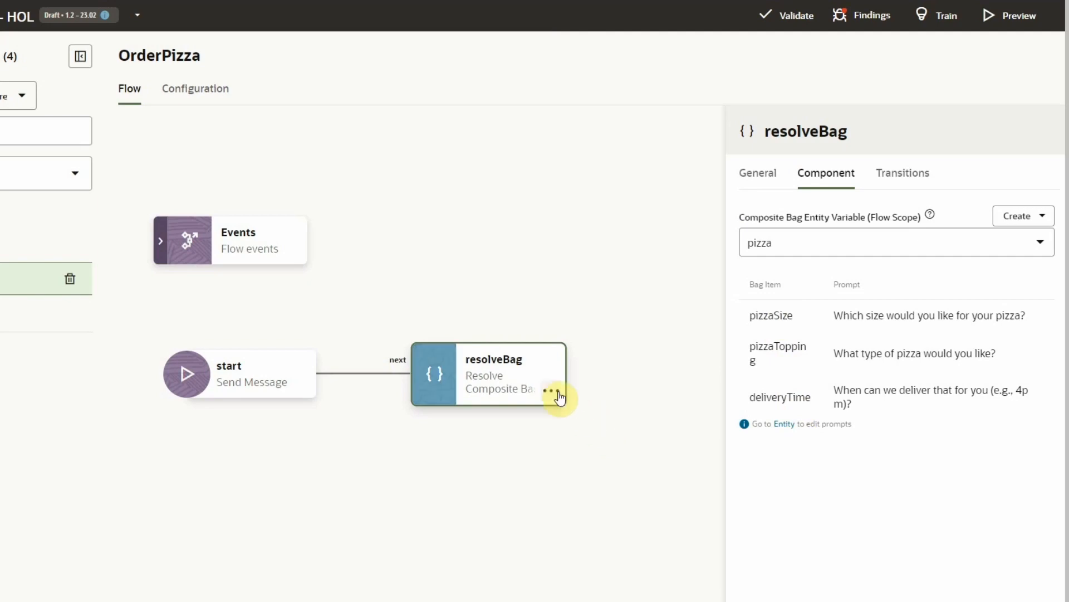
Add a Send Message state named "end" after the resolveBag state
click(553, 396)
click(602, 430)
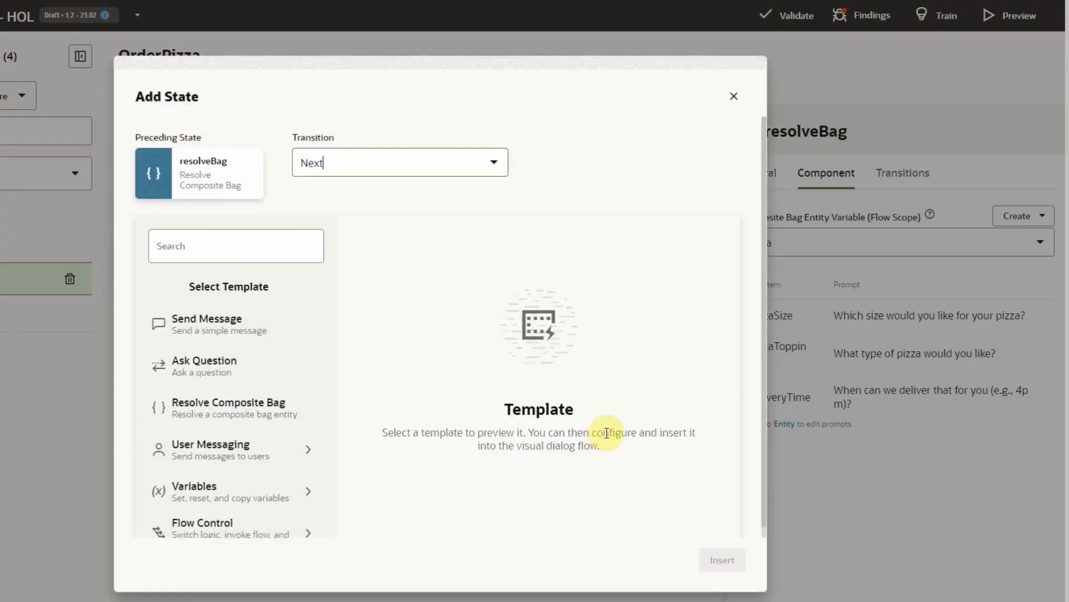
click(239, 323)
double_click(388, 381)
text(end)
click(722, 560)
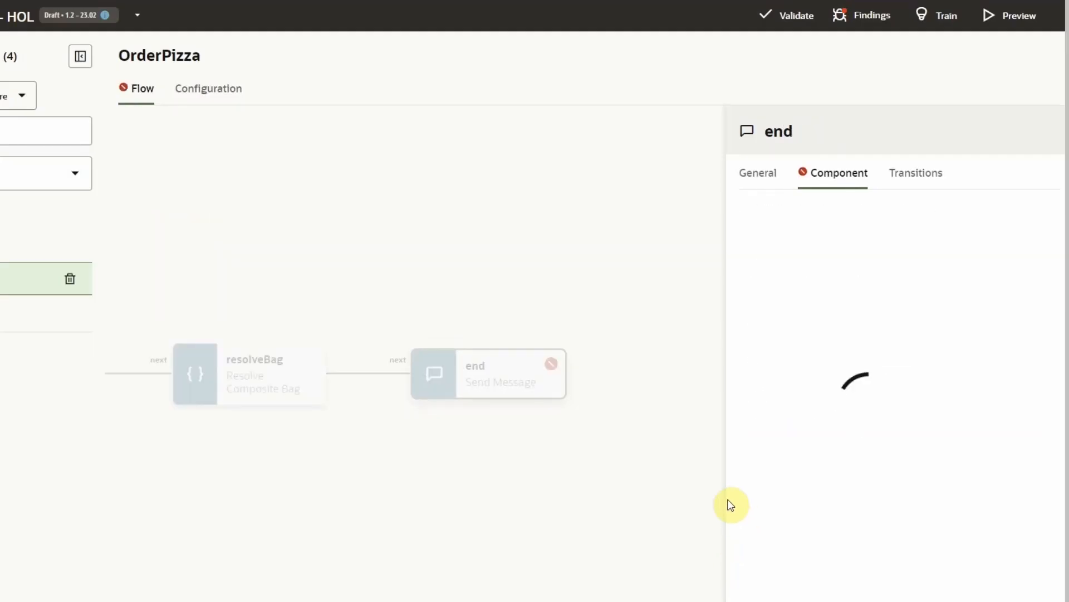
Set the end state's message to "Thank you!"
click(799, 247)
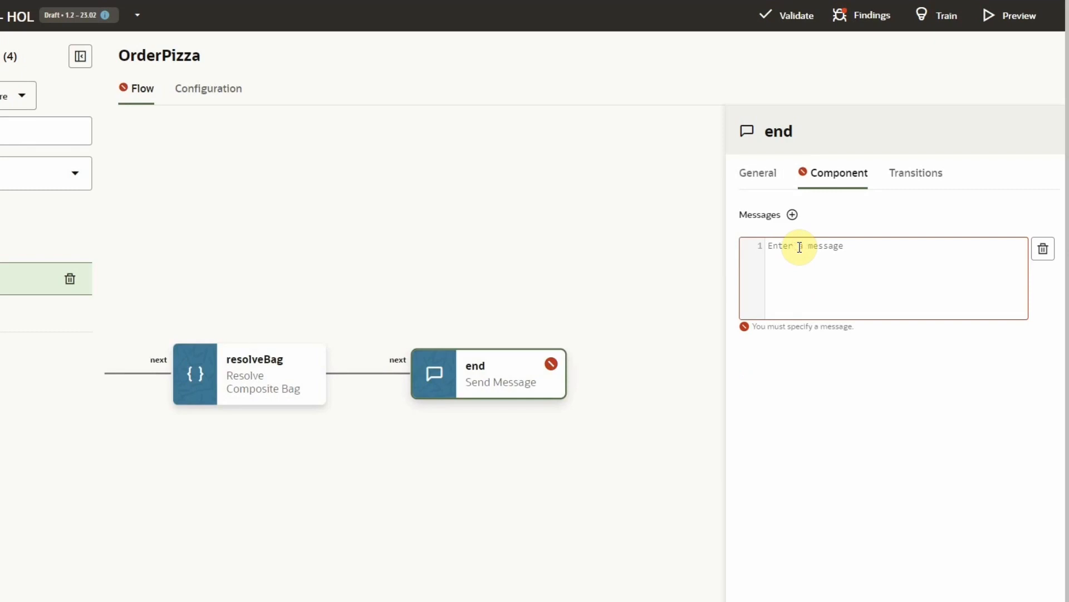
text(Thank you!)
click(861, 381)
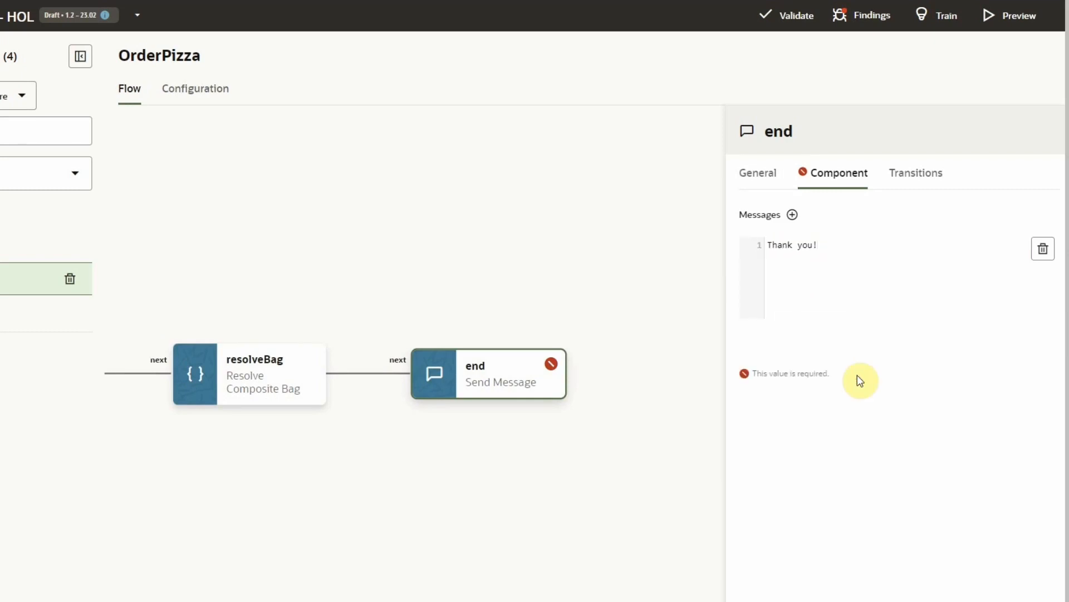
Preview the skill in the conversation tester and send the message "order pizza please"
click(1010, 25)
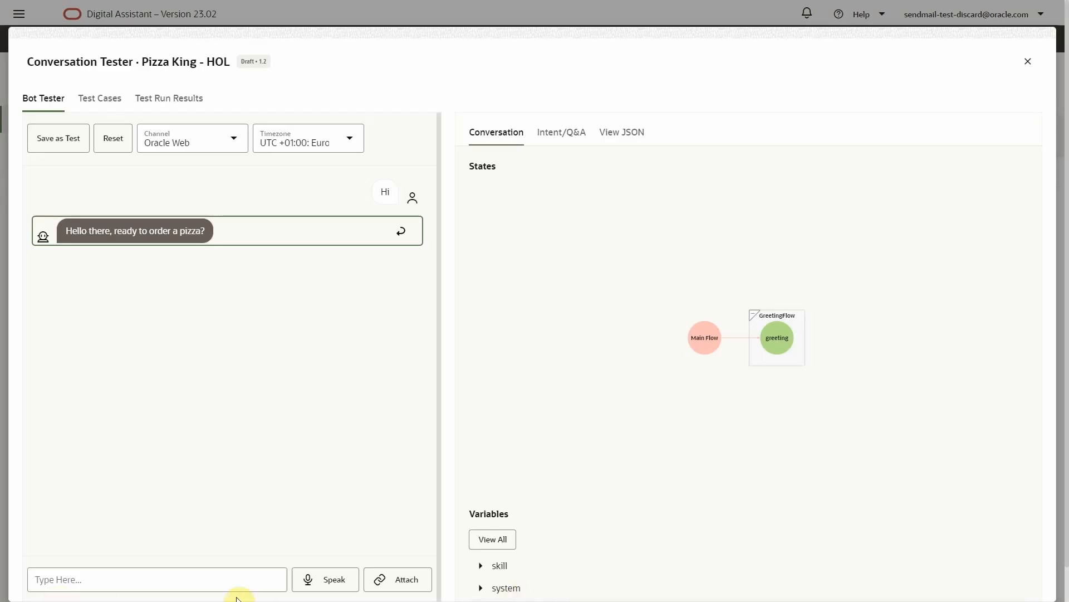
click(238, 580)
text(order )
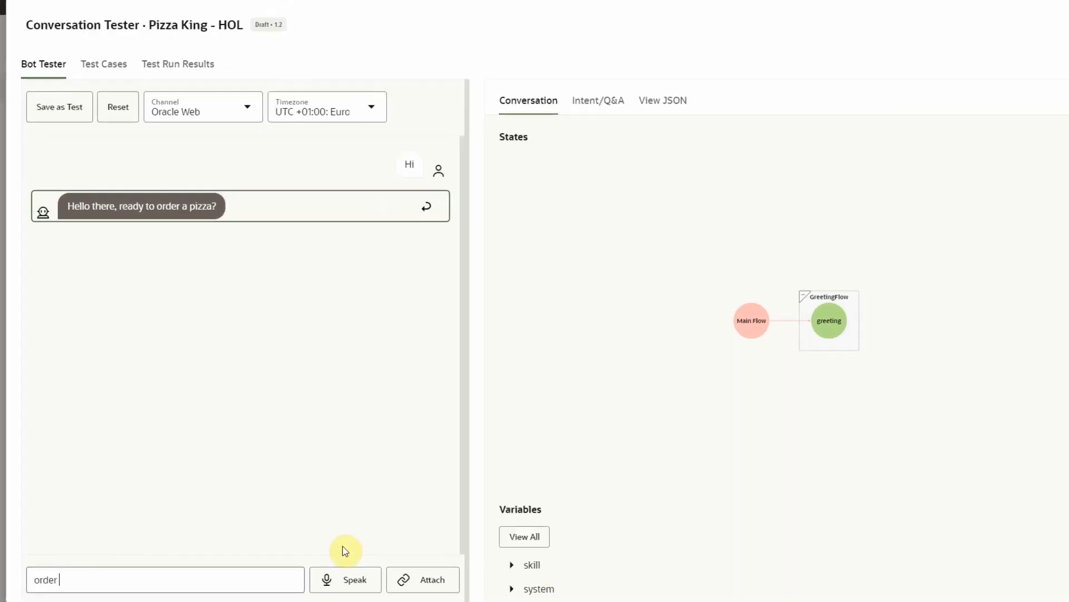
text(pizza pleas)
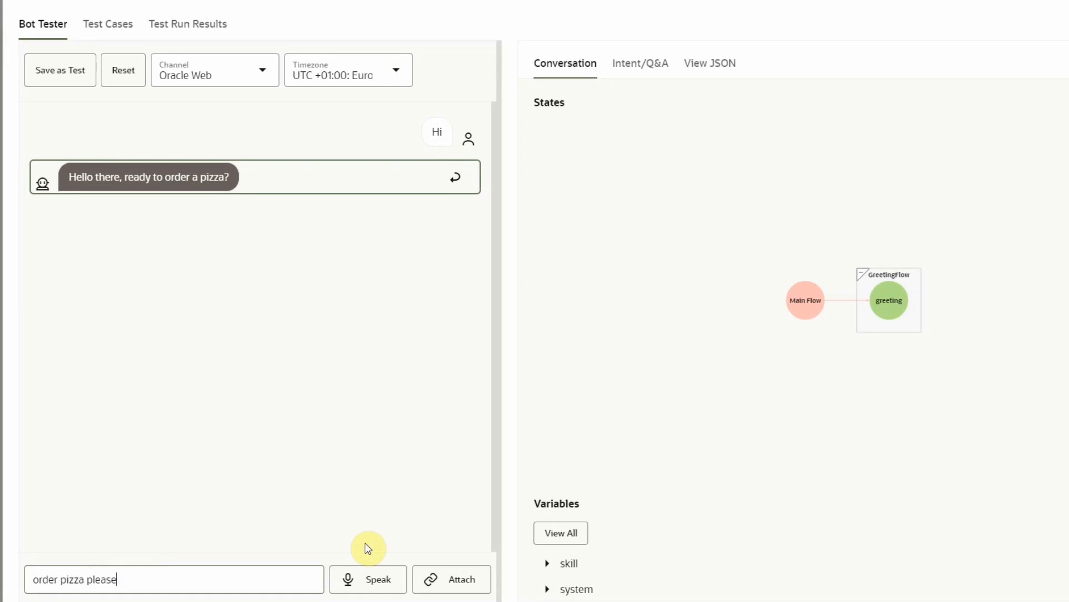
text(e)
key(Return)
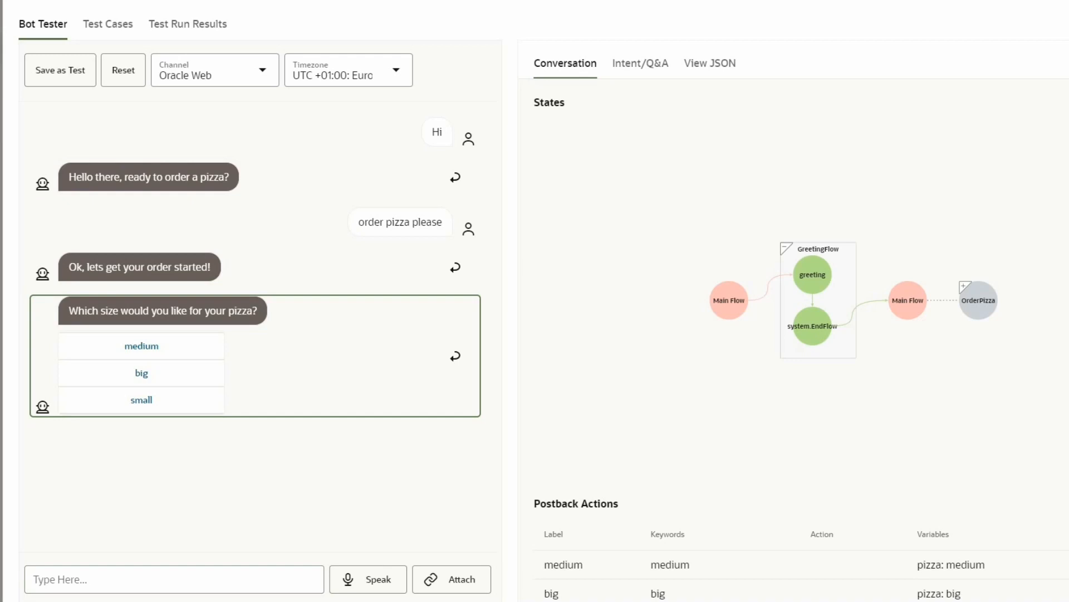
Answer the test order's prompts with size medium, pizza type Margherita and delivery time 6pm
click(193, 351)
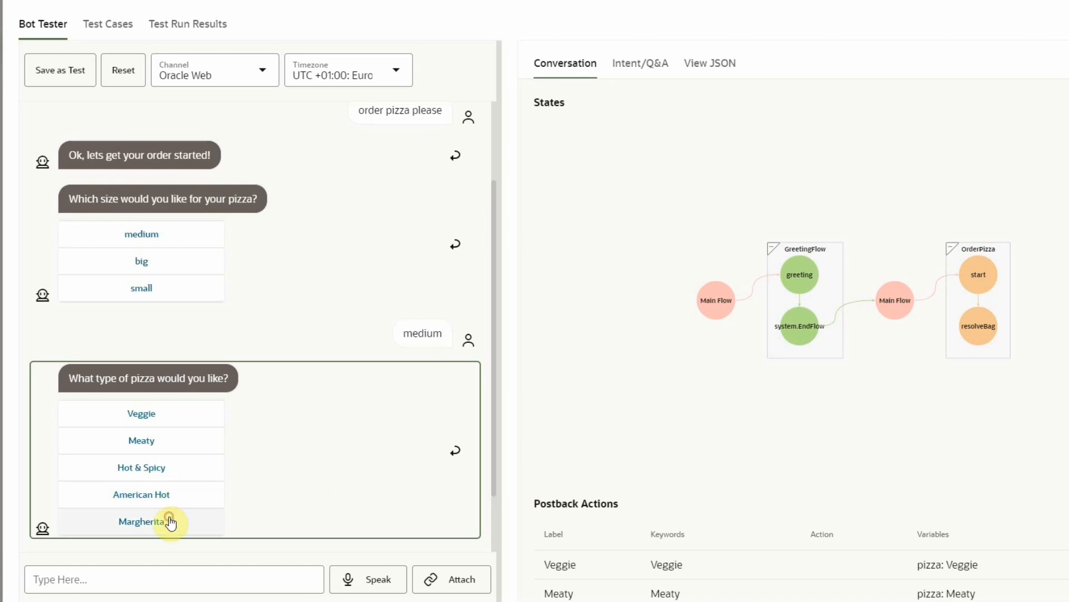
click(170, 522)
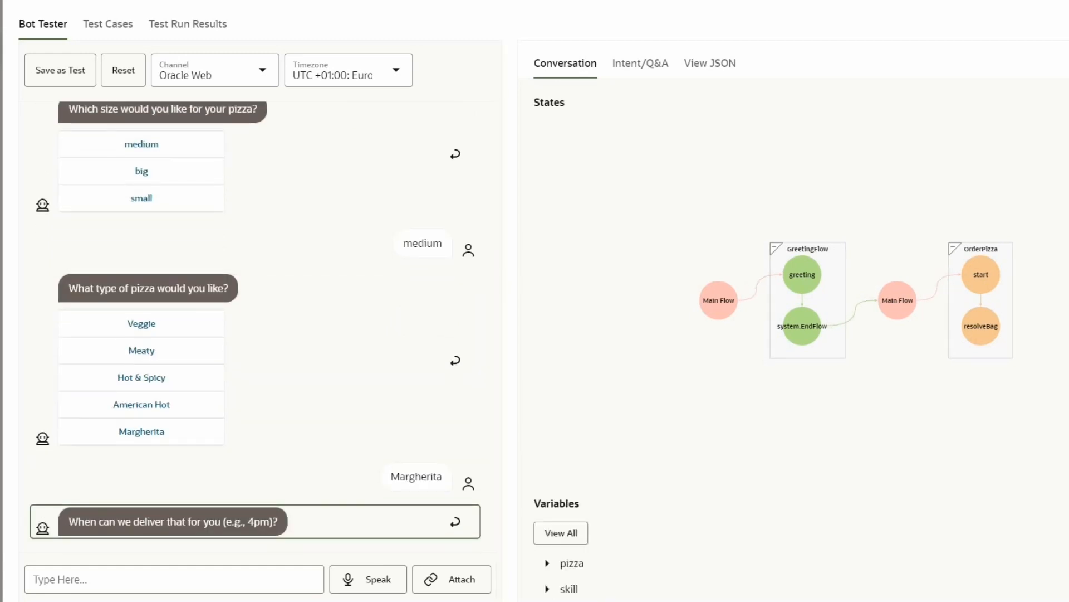
text(6pm)
key(Return)
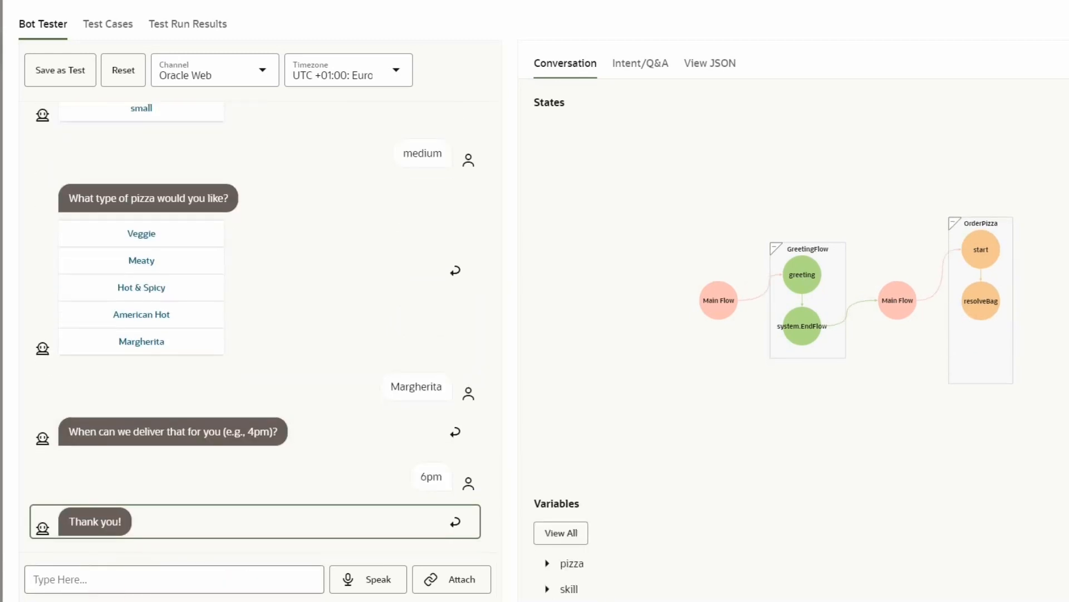